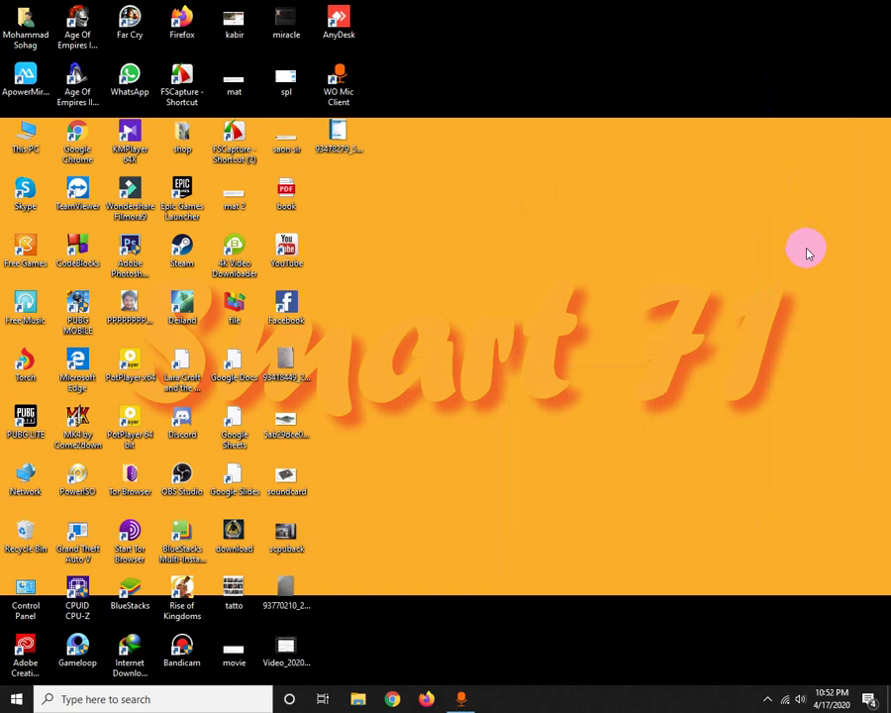
Launch Chrome and run a Google search for 'obs'
{"action": "left_click", "coordinate": [394, 698]}
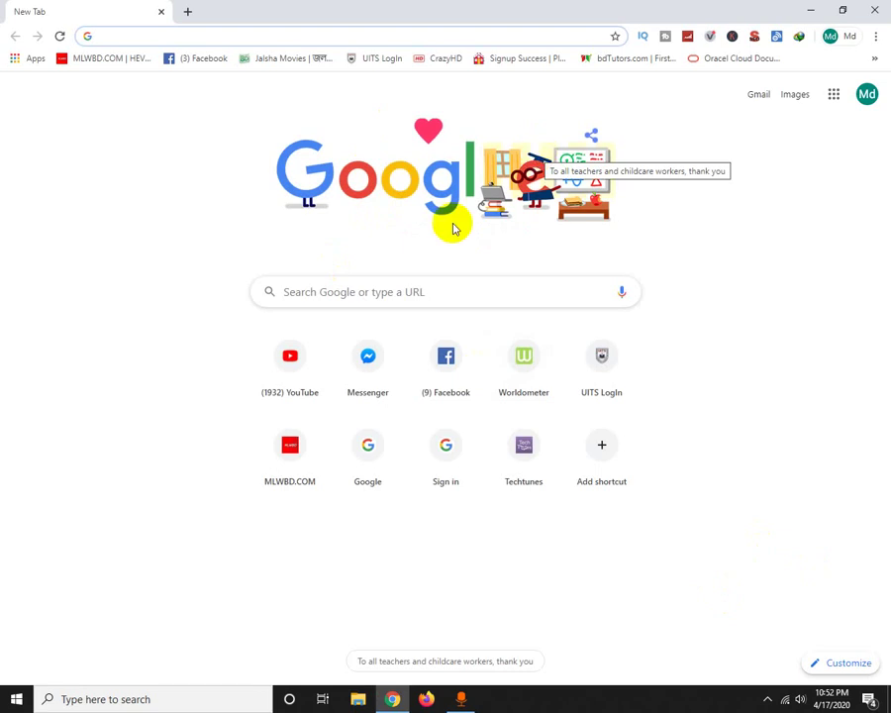
{"action": "left_click", "coordinate": [376, 299]}
{"action": "type", "text": "obs"}
{"action": "key", "text": "Return"}
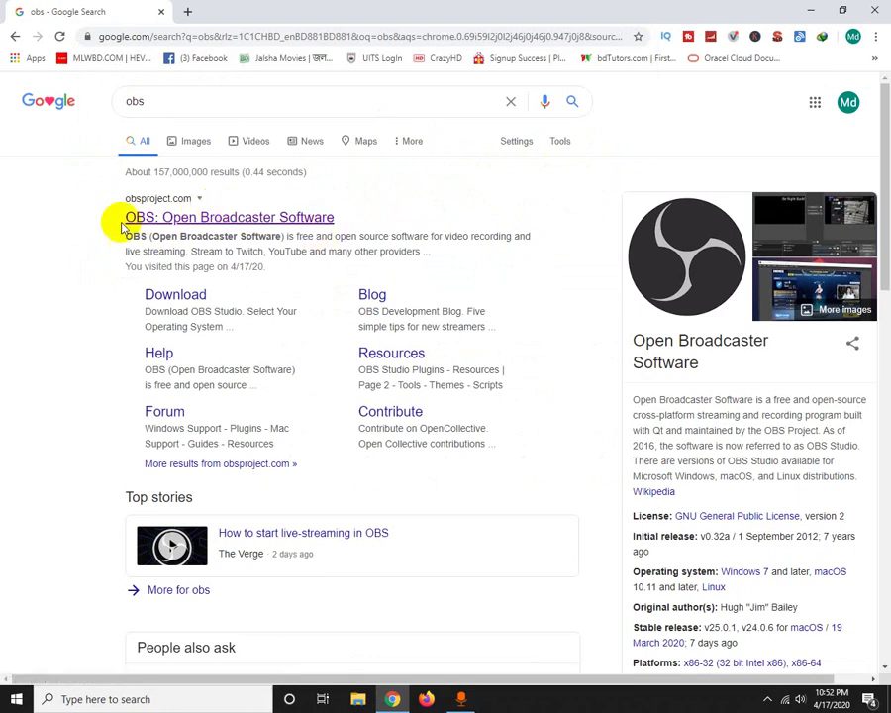
Request the OBS Studio 25.0.4 Windows installer from obsproject.com, cancelling the duplicate IDM download
{"action": "left_click", "coordinate": [235, 226]}
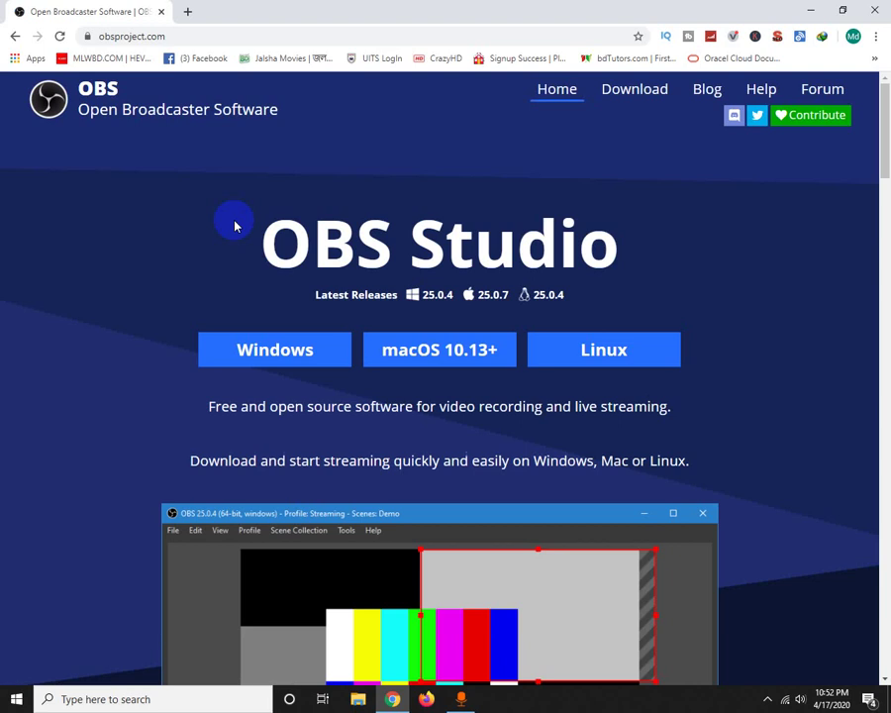
{"action": "scroll", "coordinate": [204, 274], "scroll_direction": "down", "scroll_amount": 1}
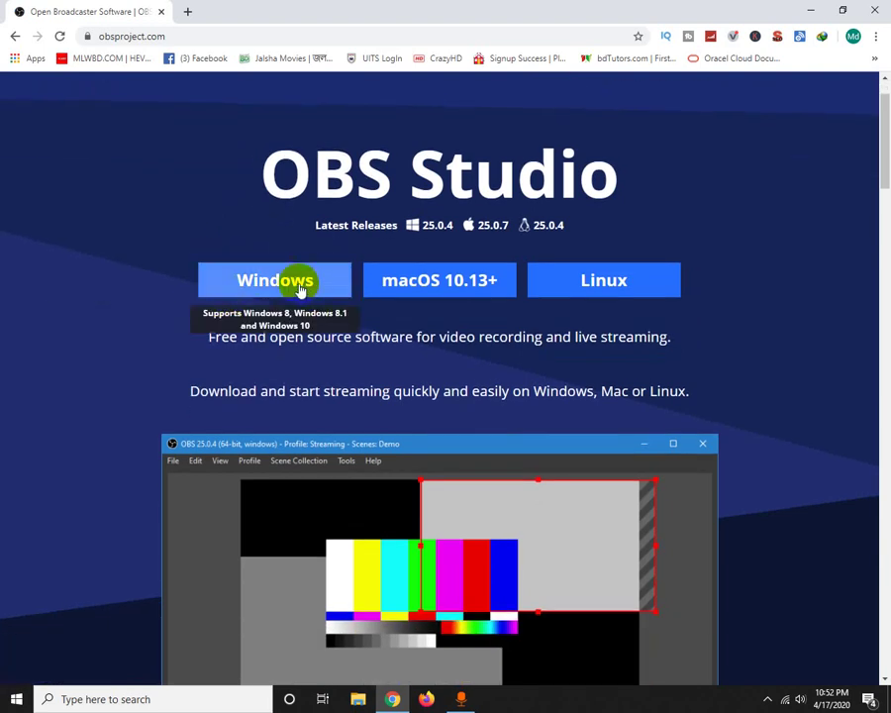
{"action": "left_click", "coordinate": [302, 289]}
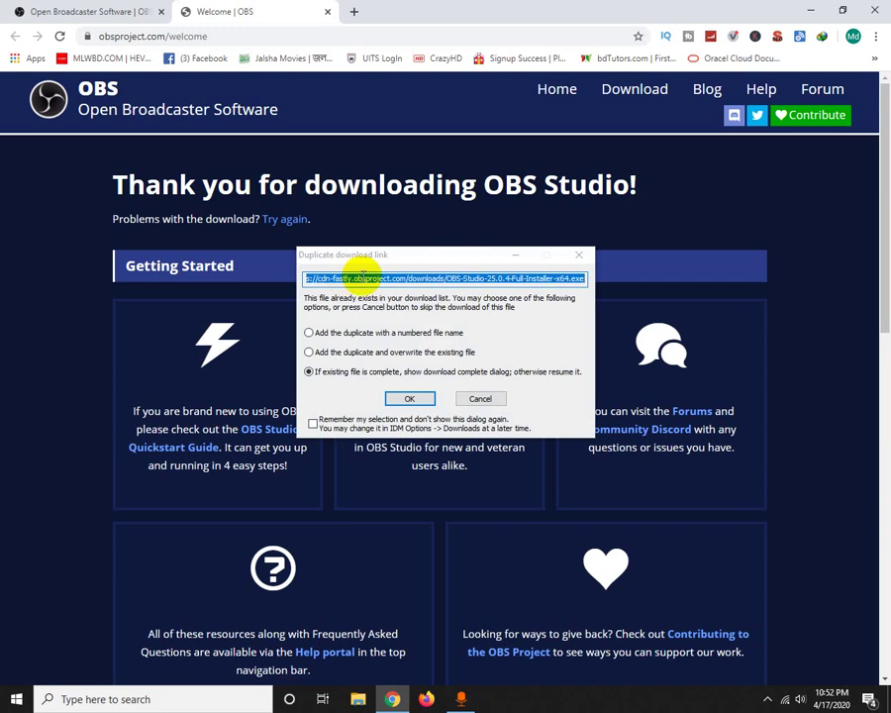
{"action": "left_click", "coordinate": [482, 399]}
Minimize Chrome and launch OBS Studio from its desktop shortcut
{"action": "left_click", "coordinate": [811, 10]}
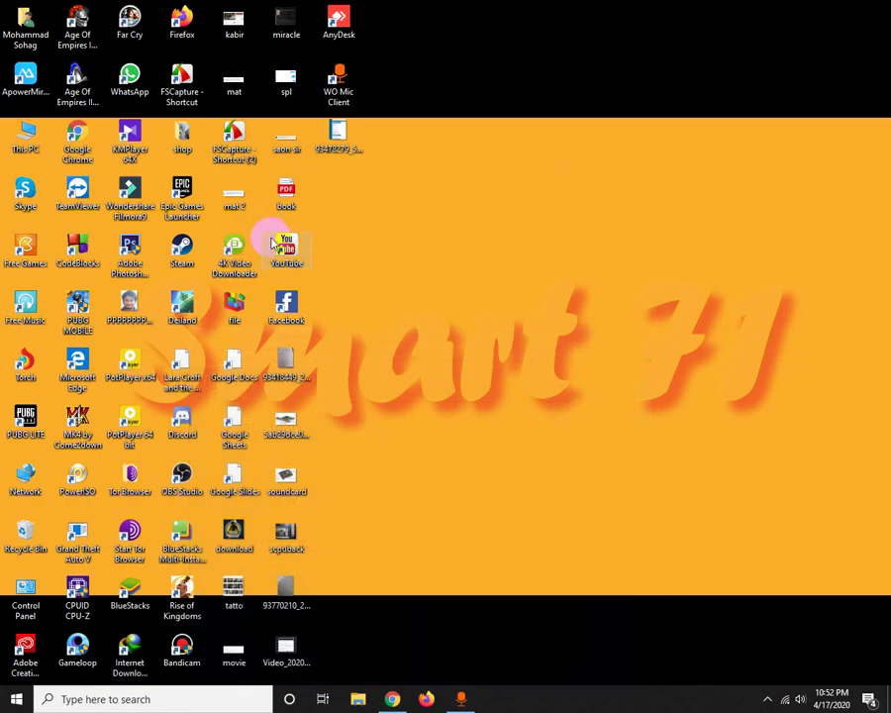
{"action": "double_click", "coordinate": [181, 479]}
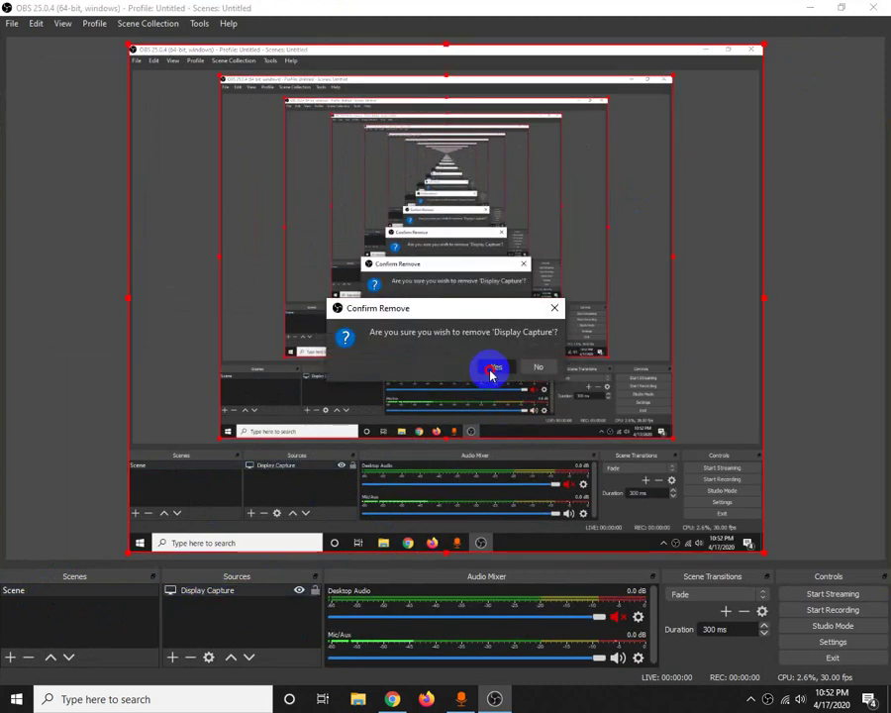
Remove the old Display Capture source and re-add a Display 1 capture to Scene
{"action": "left_click", "coordinate": [485, 371]}
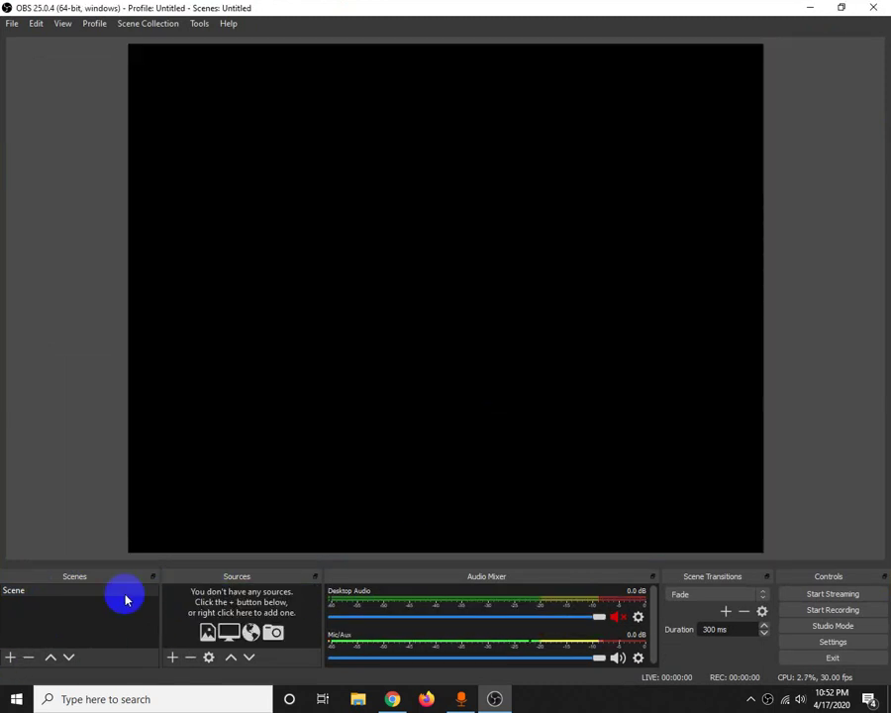
{"action": "left_click", "coordinate": [126, 596]}
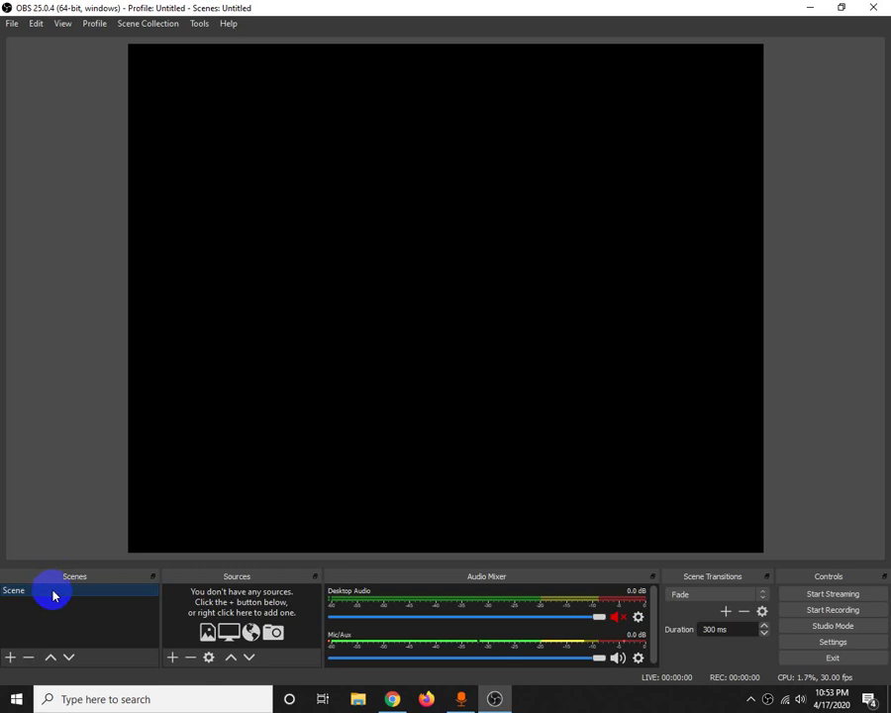
{"action": "left_click", "coordinate": [174, 658]}
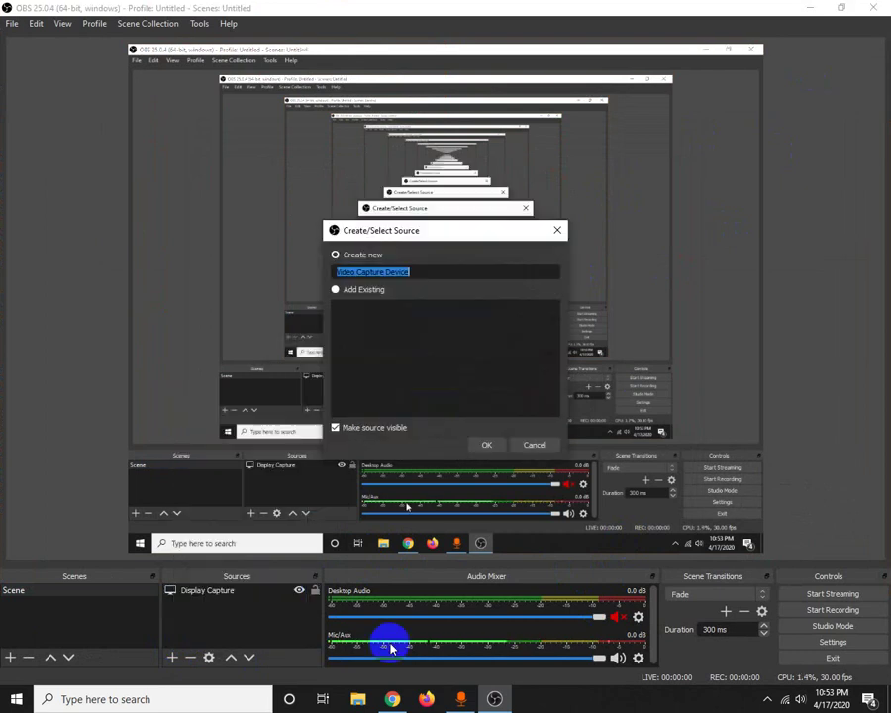
Add the A4 TECH HD PC Camera as a small inset in the preview's bottom-right corner
{"action": "left_click", "coordinate": [481, 452]}
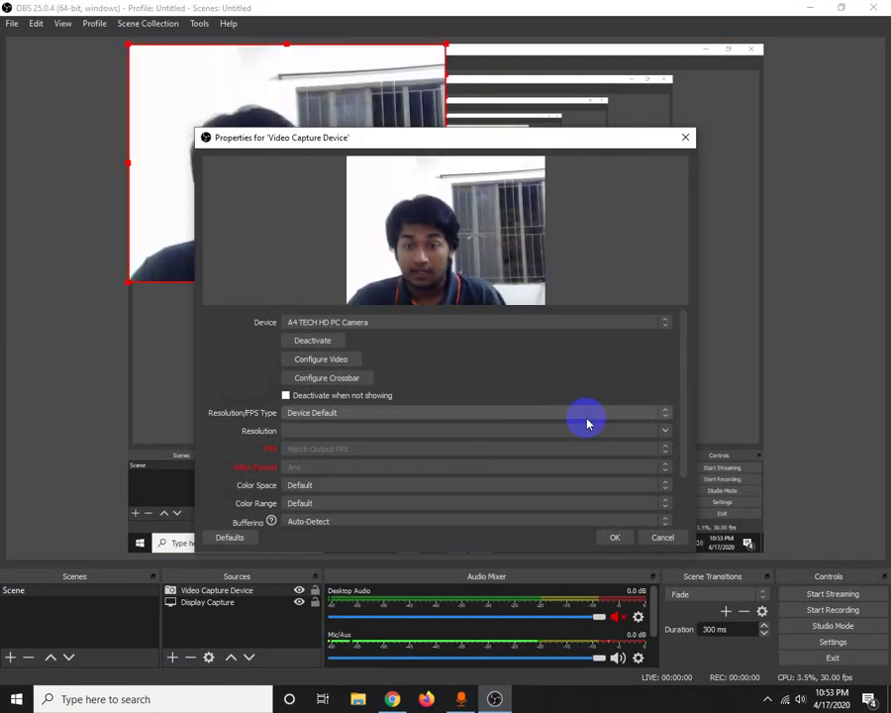
{"action": "left_click", "coordinate": [615, 536]}
{"action": "left_click_drag", "start_coordinate": [451, 280], "coordinate": [368, 200]}
{"action": "left_click_drag", "start_coordinate": [165, 132], "coordinate": [621, 464]}
{"action": "left_click_drag", "start_coordinate": [555, 398], "coordinate": [590, 419]}
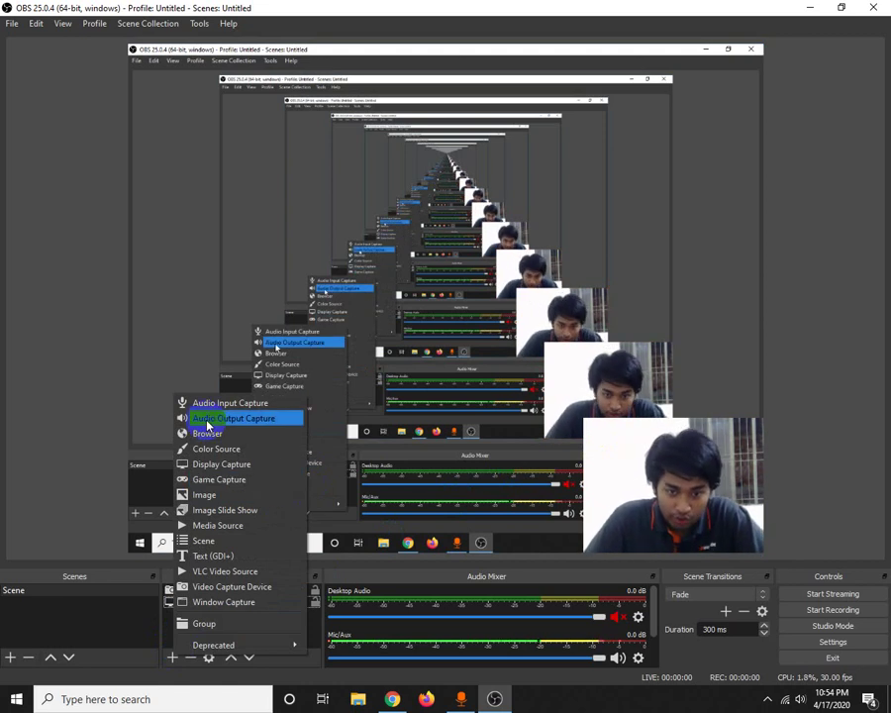
Add an Audio Input Capture source using Microphone (WO Mic Device)
{"action": "left_click", "coordinate": [208, 404]}
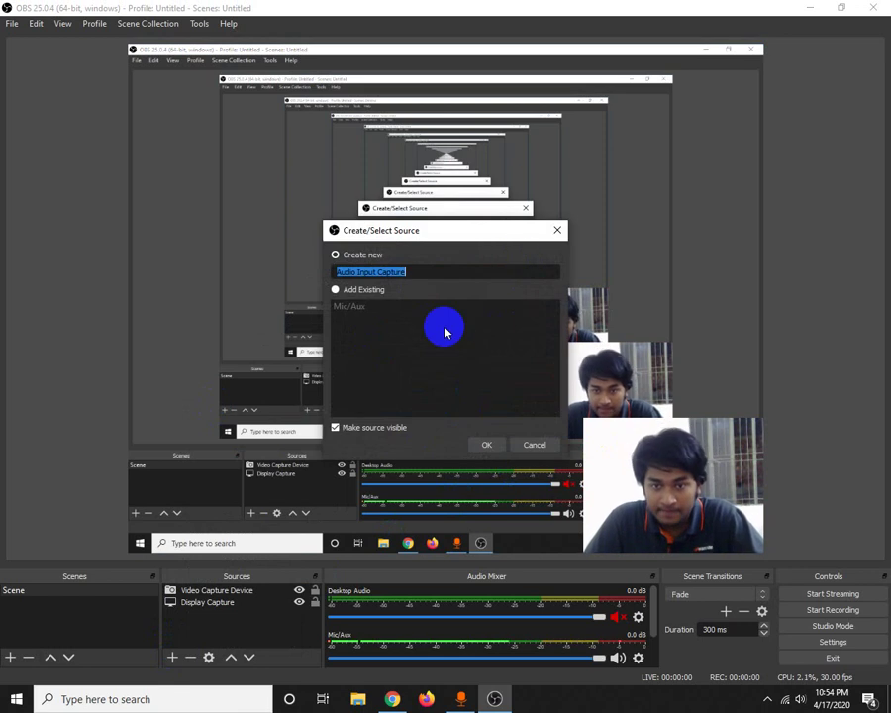
{"action": "left_click", "coordinate": [489, 446]}
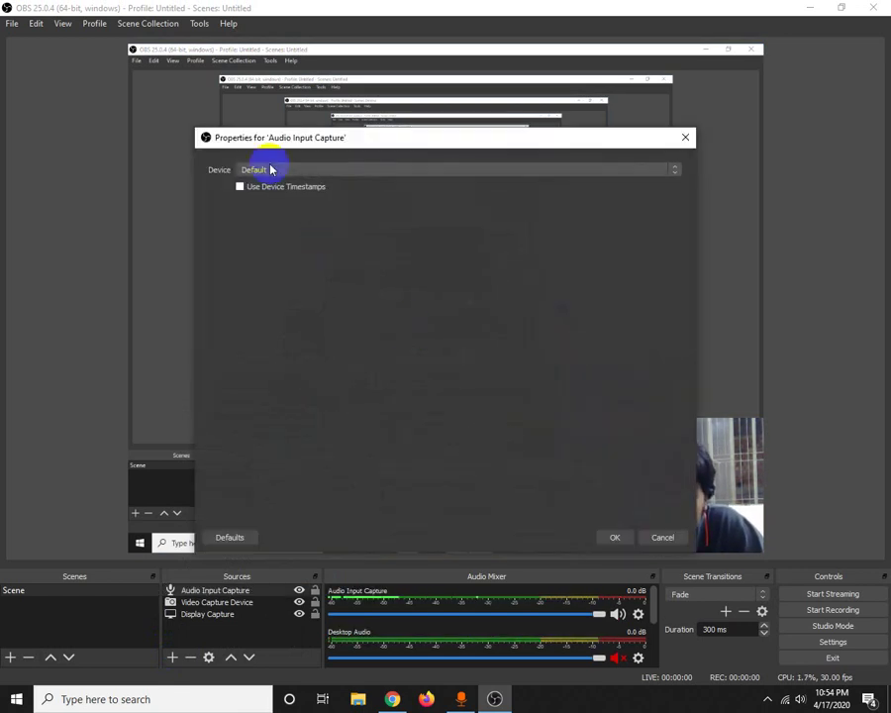
{"action": "left_click", "coordinate": [271, 169]}
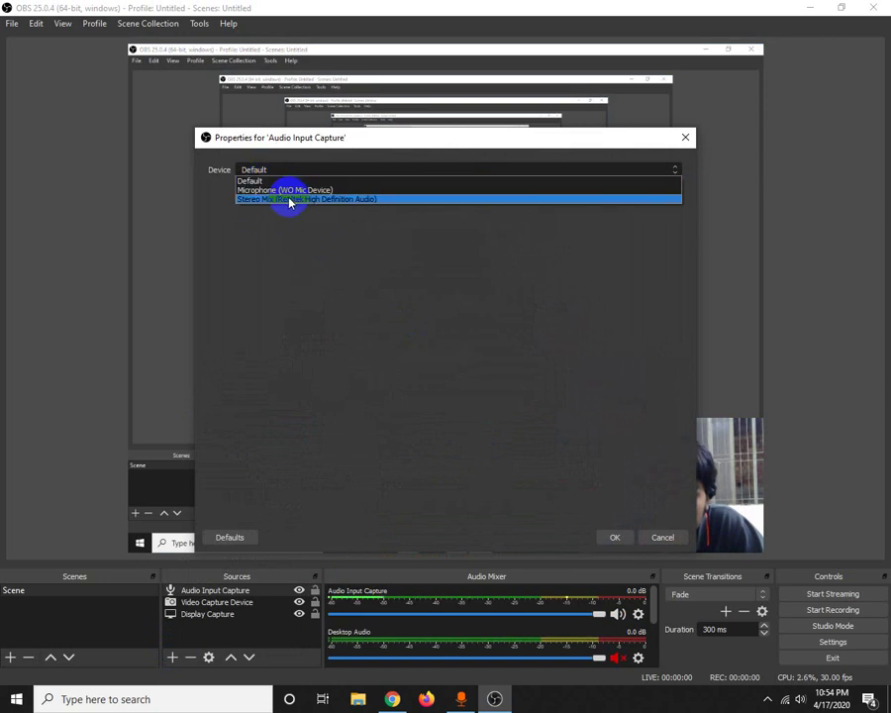
{"action": "left_click", "coordinate": [288, 189]}
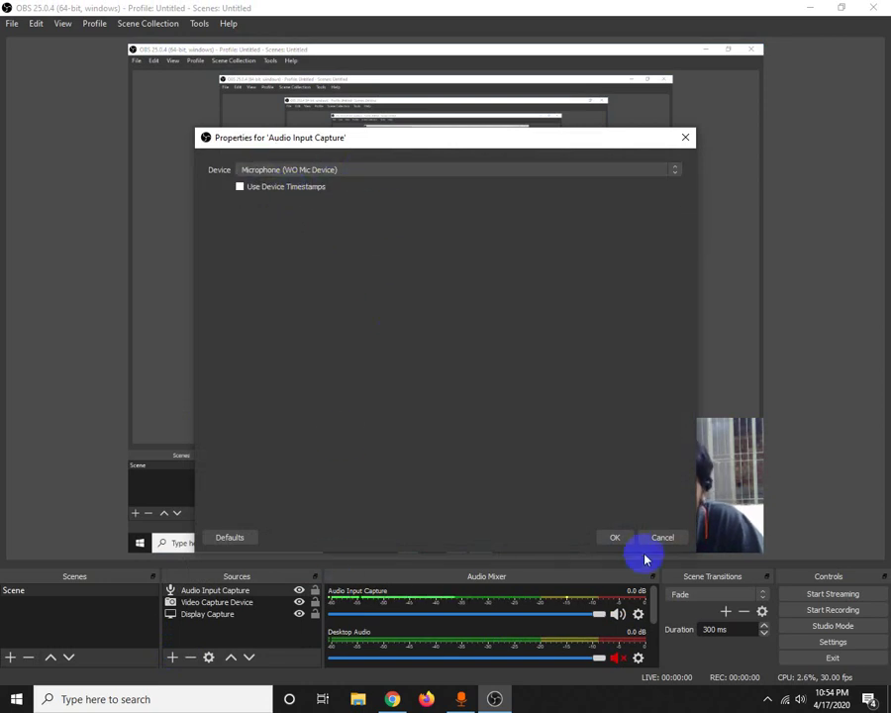
{"action": "left_click", "coordinate": [616, 536]}
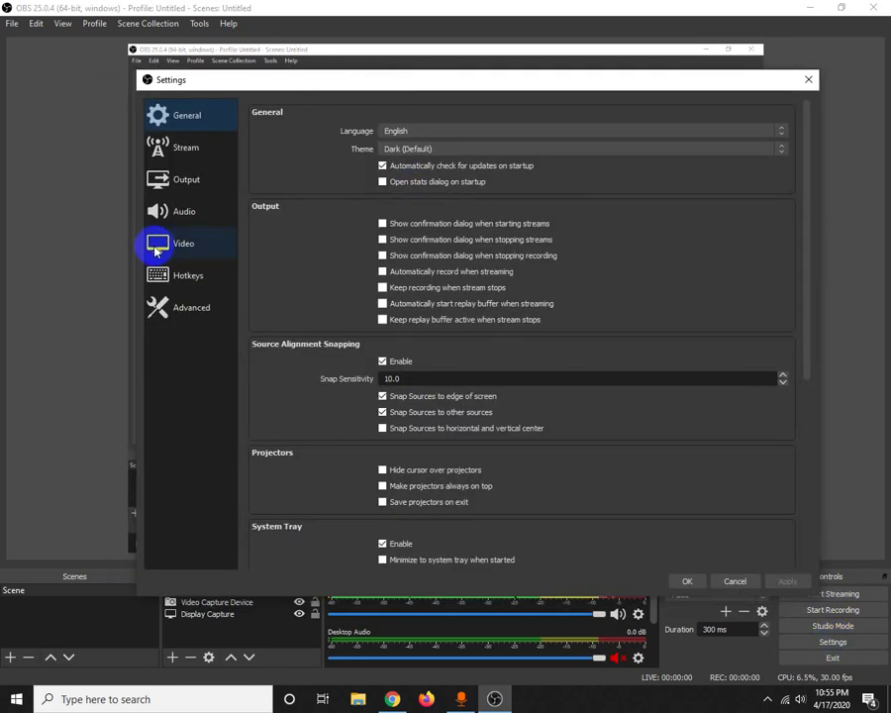
Leave the base canvas at 1280x1024 and the output resolution at 1024x819
{"action": "left_click", "coordinate": [166, 250]}
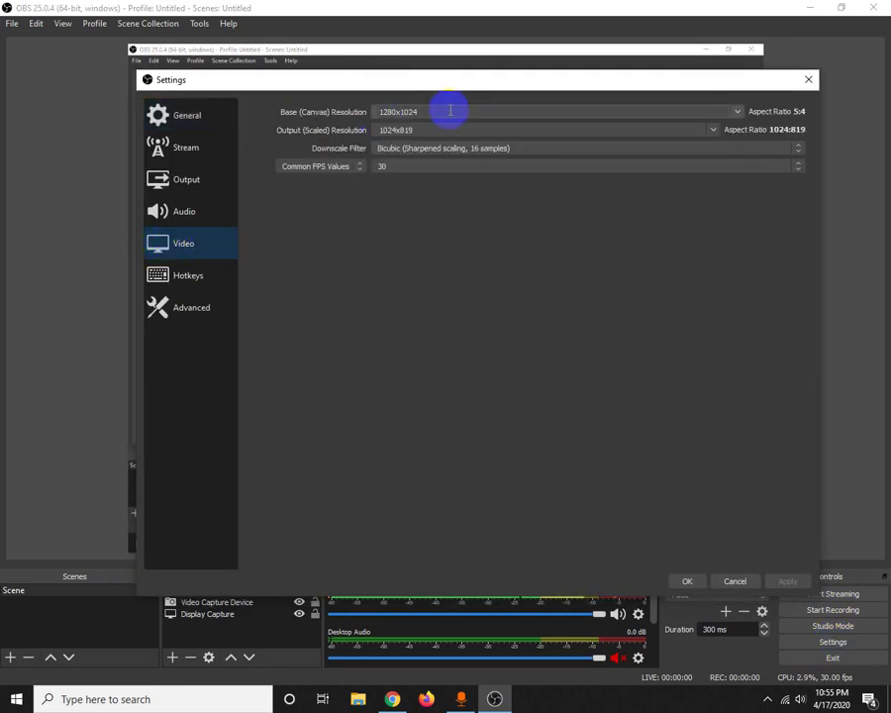
{"action": "left_click", "coordinate": [741, 112]}
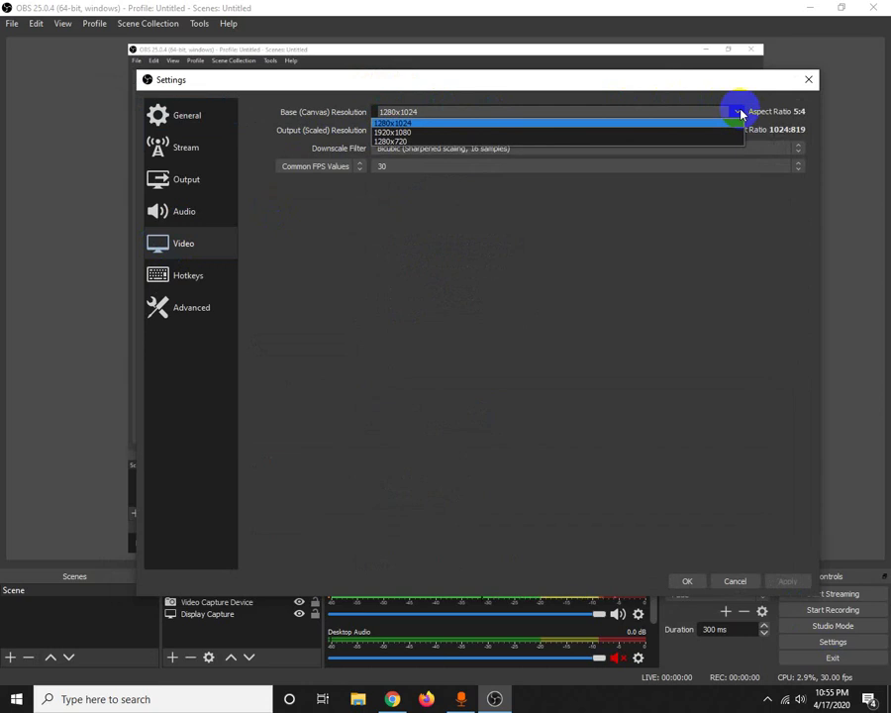
{"action": "left_click", "coordinate": [741, 112]}
{"action": "left_click", "coordinate": [715, 131]}
{"action": "left_click", "coordinate": [715, 131]}
Keep mp4 as the Output recording format and save the settings
{"action": "left_click", "coordinate": [188, 188]}
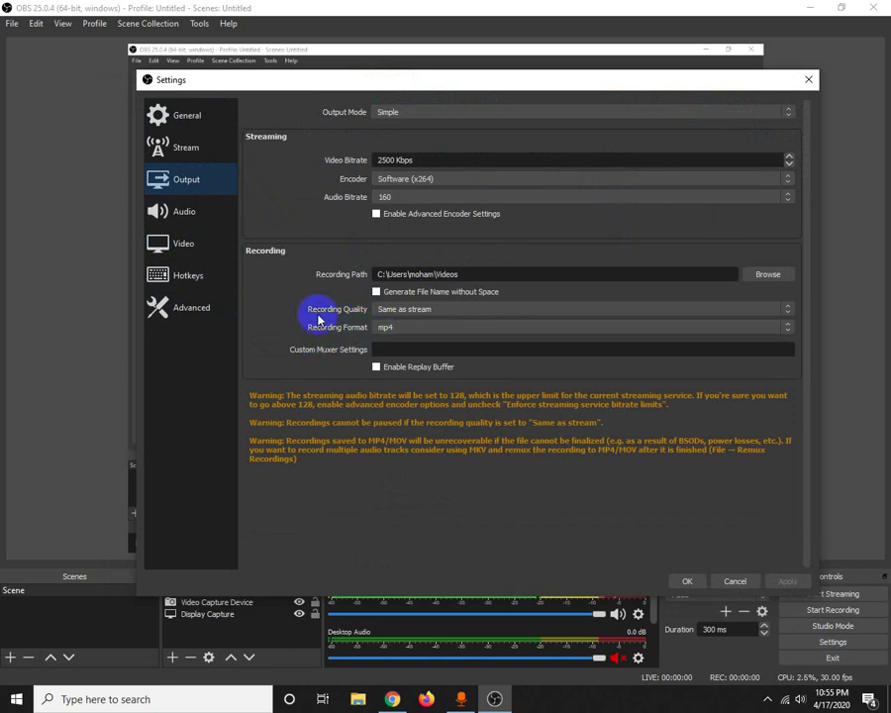
{"action": "left_click", "coordinate": [516, 335]}
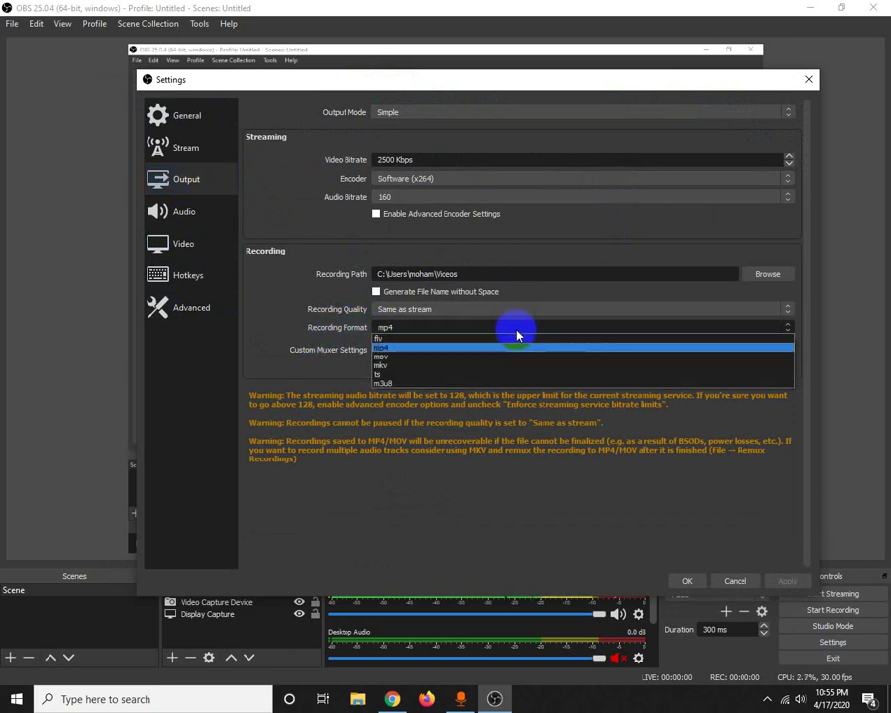
{"action": "left_click", "coordinate": [515, 331]}
{"action": "left_click", "coordinate": [479, 326]}
{"action": "left_click", "coordinate": [410, 352]}
{"action": "left_click", "coordinate": [423, 332]}
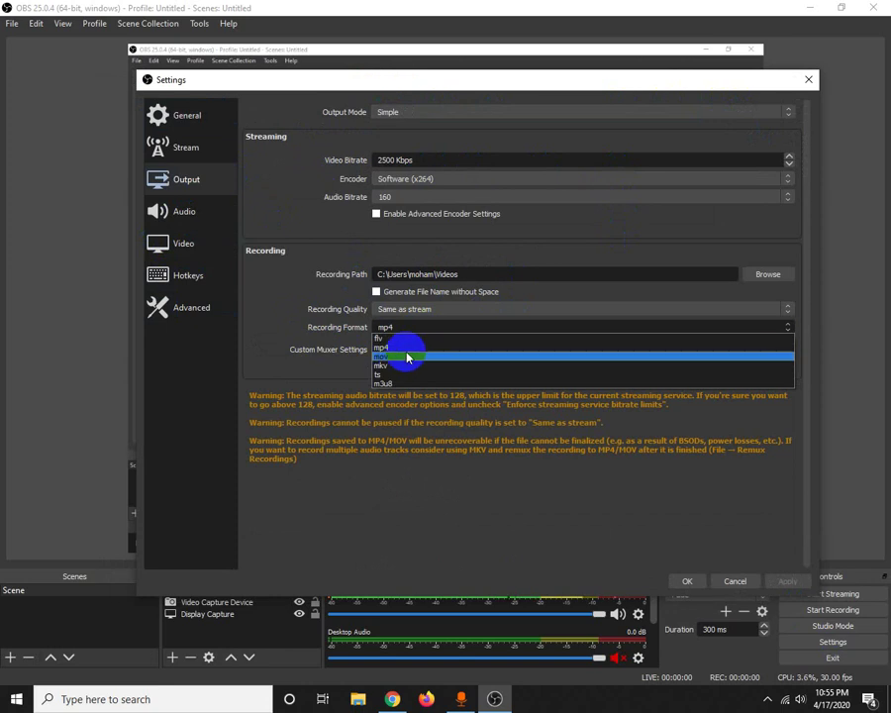
{"action": "left_click", "coordinate": [407, 348]}
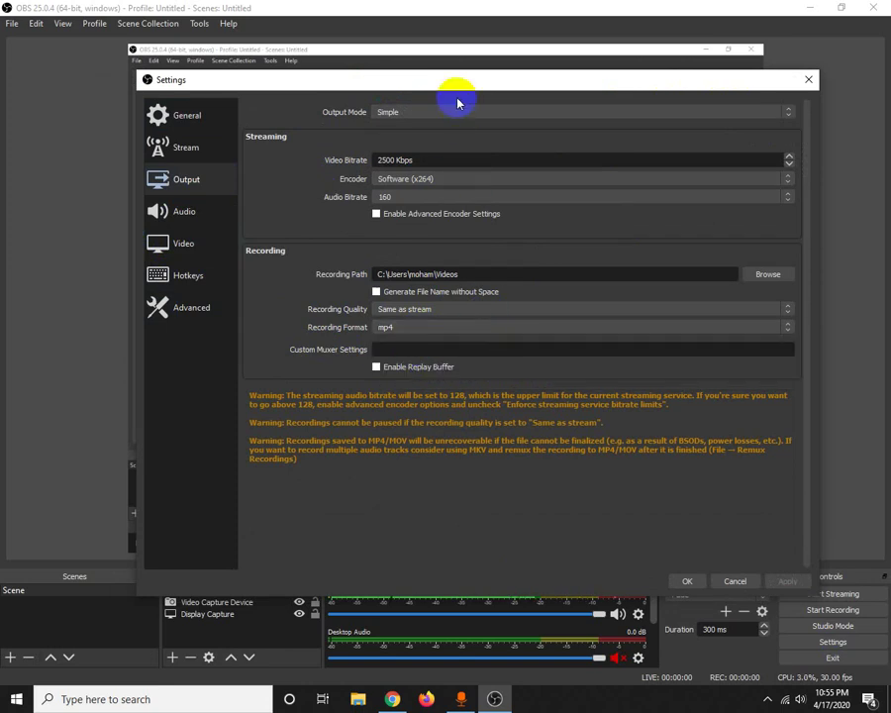
{"action": "left_click_drag", "start_coordinate": [461, 84], "coordinate": [440, 90]}
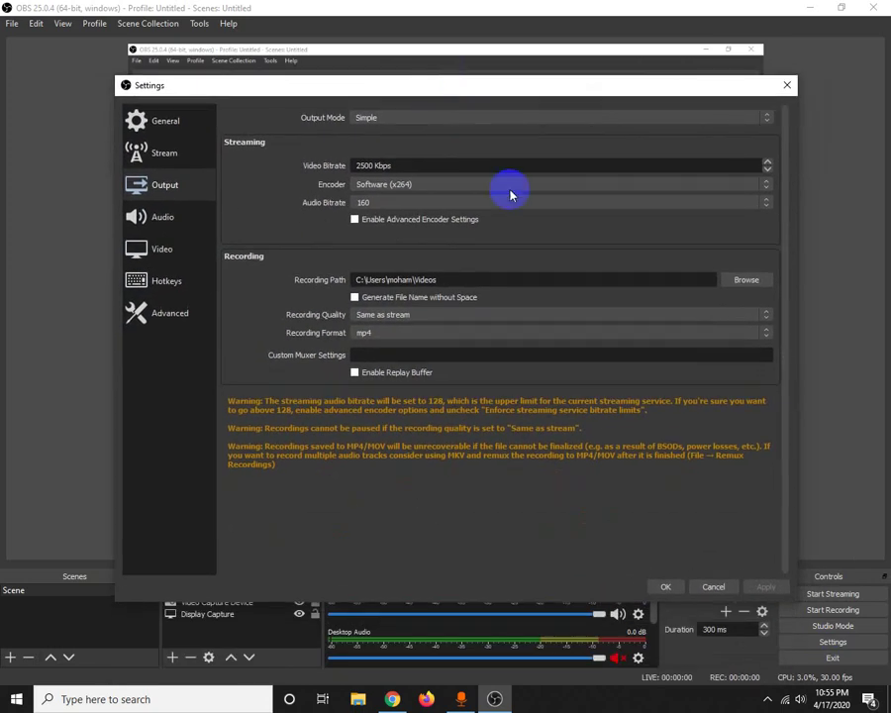
{"action": "left_click", "coordinate": [462, 338]}
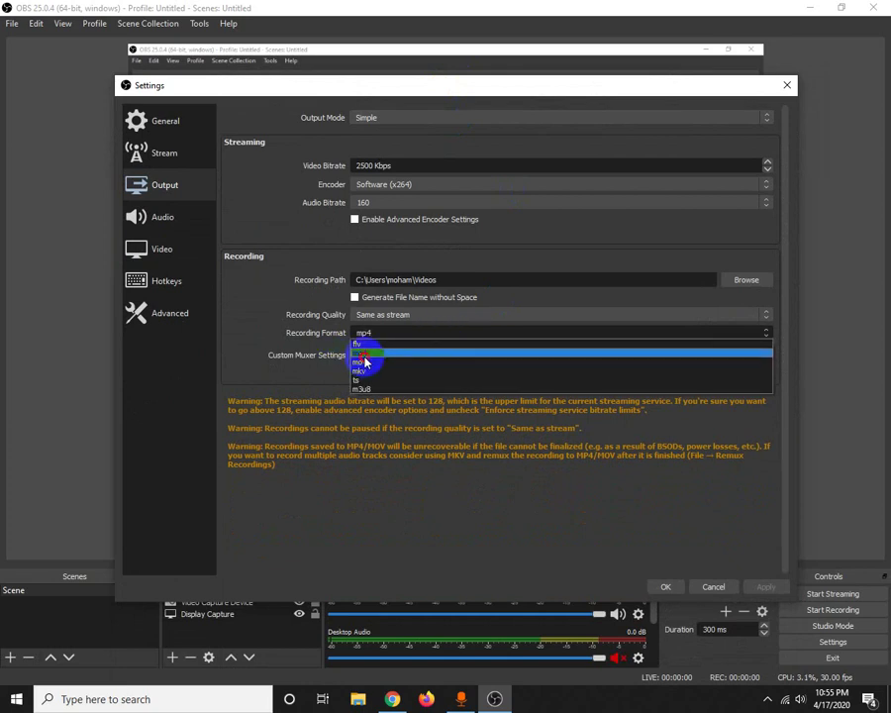
{"action": "left_click", "coordinate": [366, 357]}
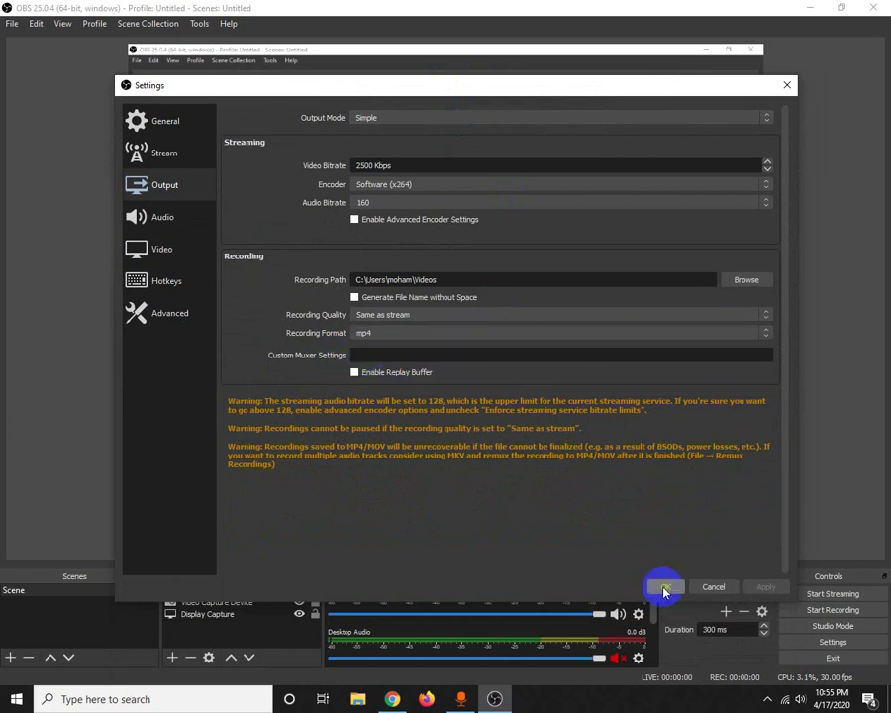
{"action": "left_click", "coordinate": [664, 588]}
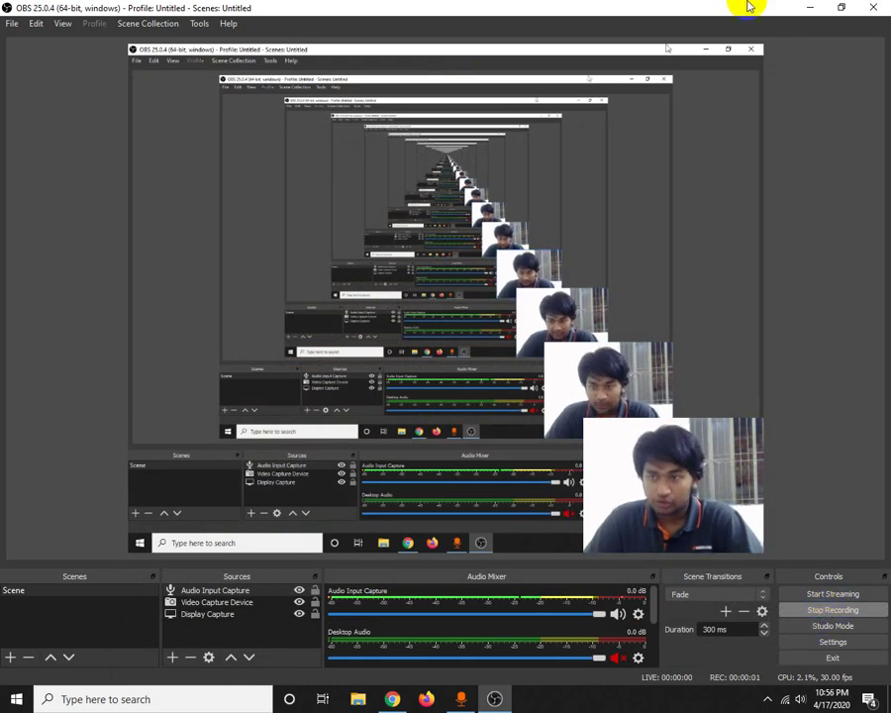
Minimize the recording OBS Studio window so the desktop shows
{"action": "left_click", "coordinate": [812, 7]}
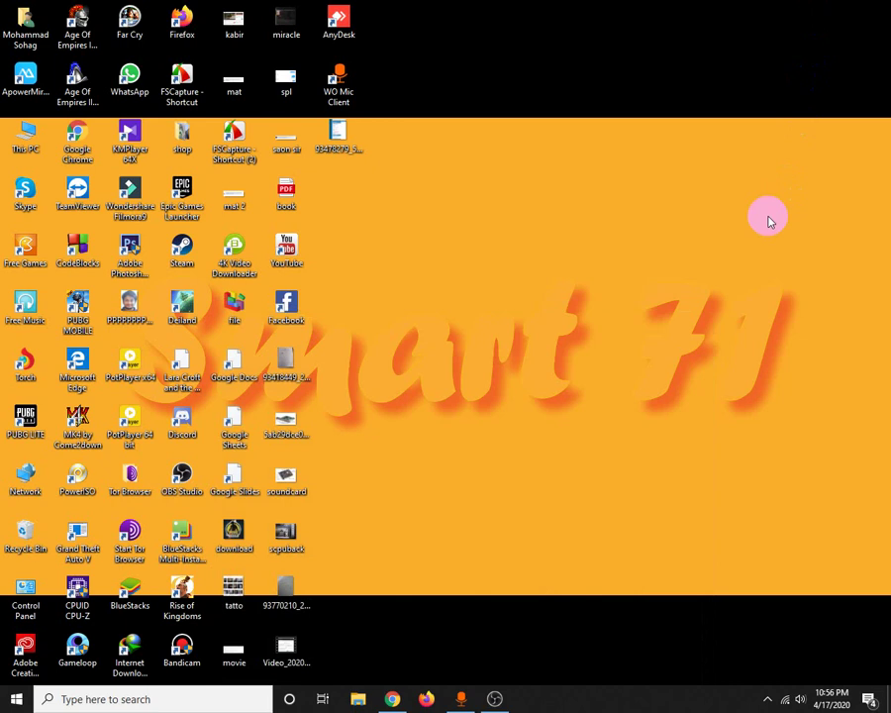
Refresh the desktop, create a folder named 'New folder', and open it
{"action": "right_click", "coordinate": [597, 176]}
{"action": "left_click", "coordinate": [663, 218]}
{"action": "right_click", "coordinate": [591, 180]}
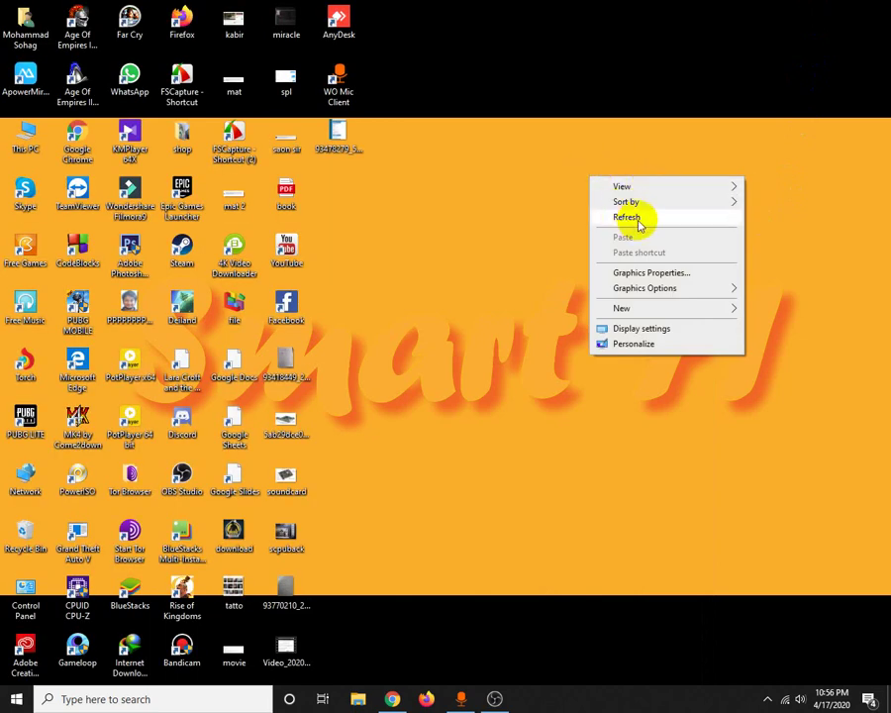
{"action": "mouse_move", "coordinate": [669, 309]}
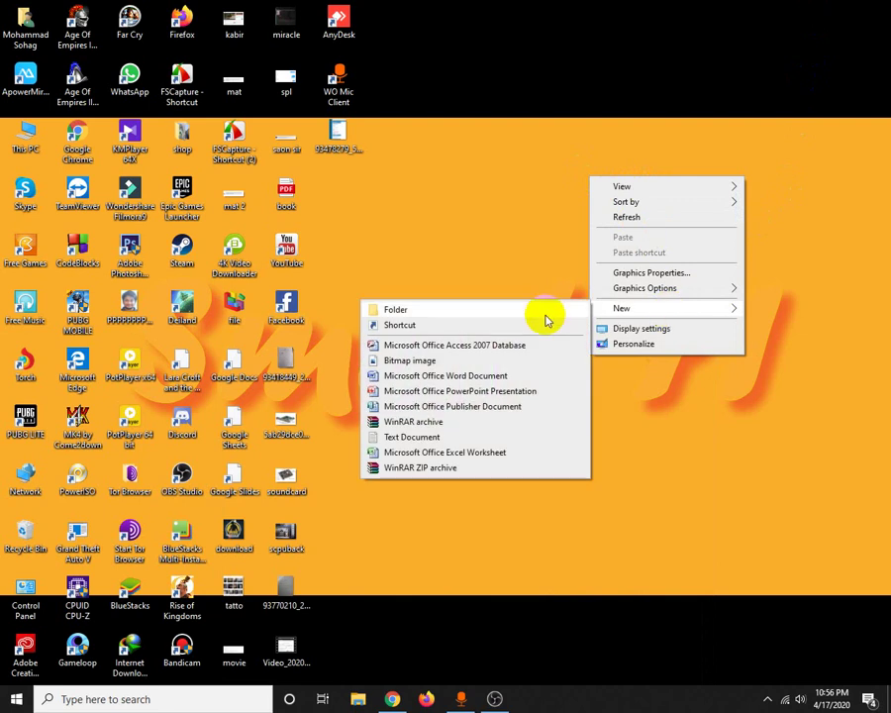
{"action": "left_click", "coordinate": [545, 313]}
{"action": "left_click", "coordinate": [476, 287]}
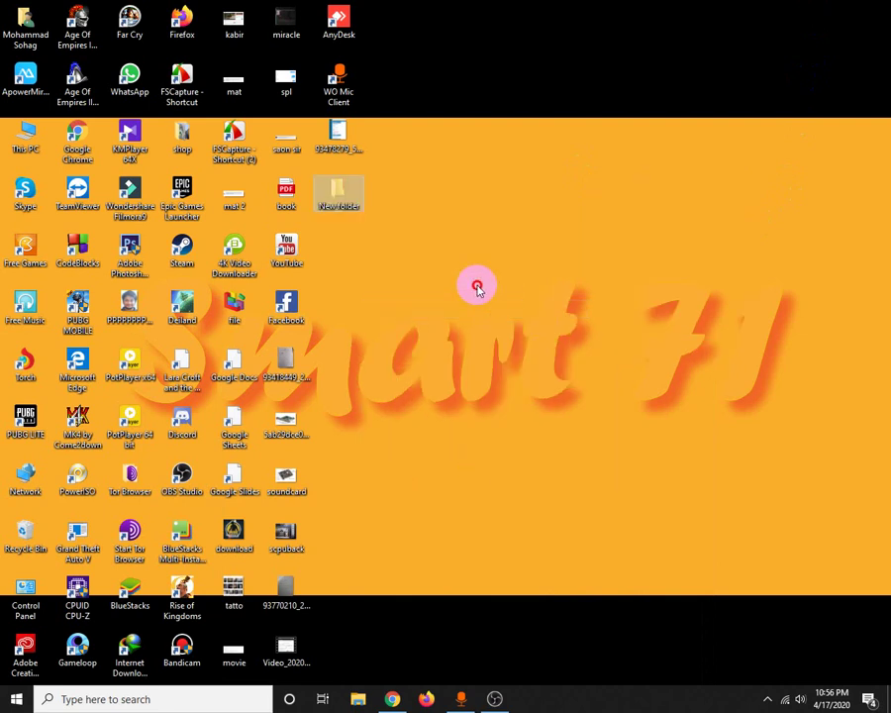
{"action": "double_click", "coordinate": [319, 202]}
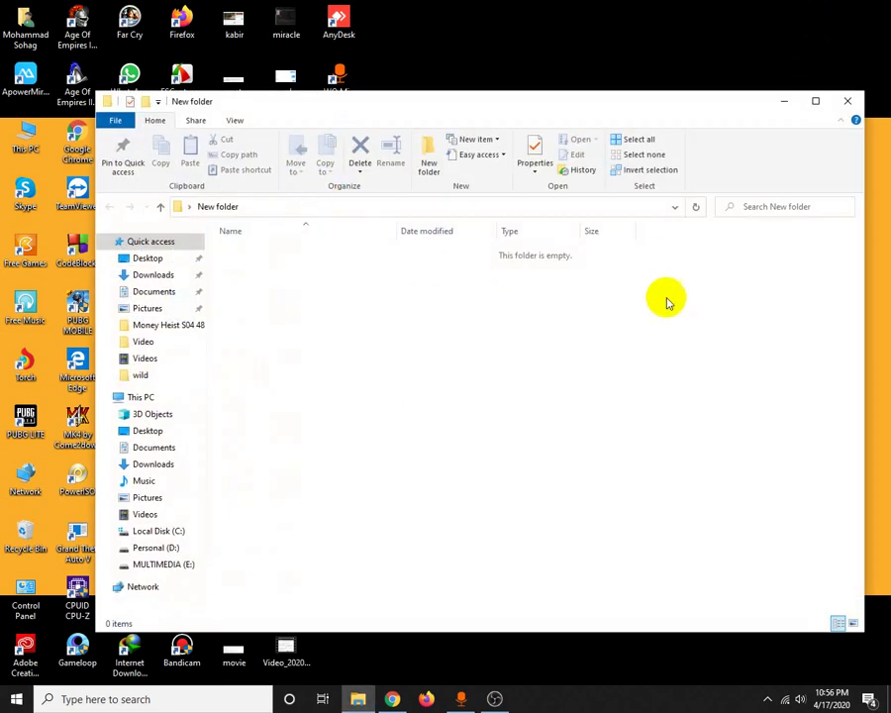
{"action": "left_click_drag", "start_coordinate": [672, 107], "coordinate": [676, 55]}
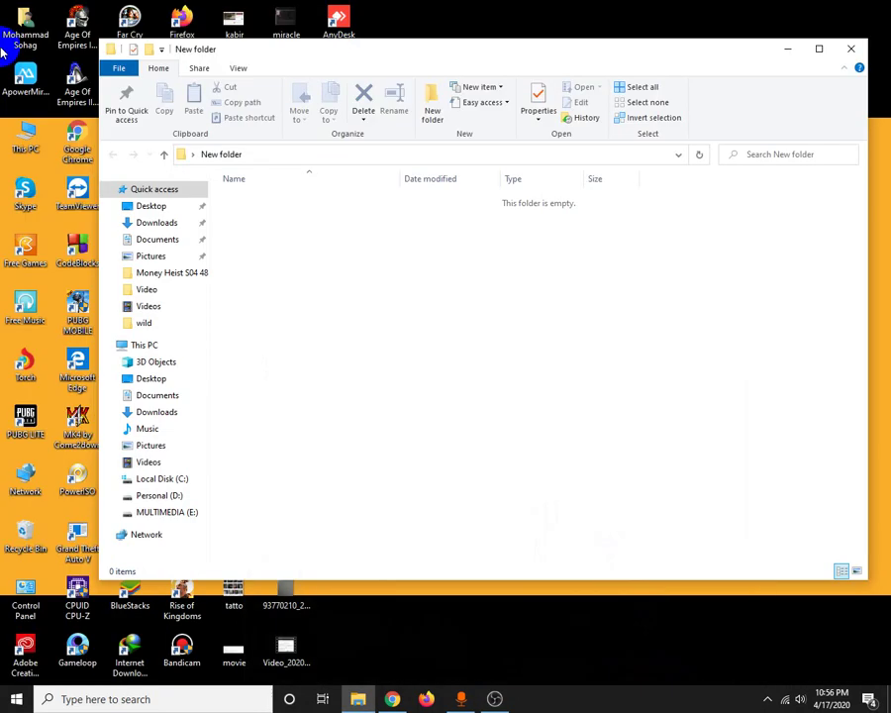
{"action": "double_click", "coordinate": [25, 136]}
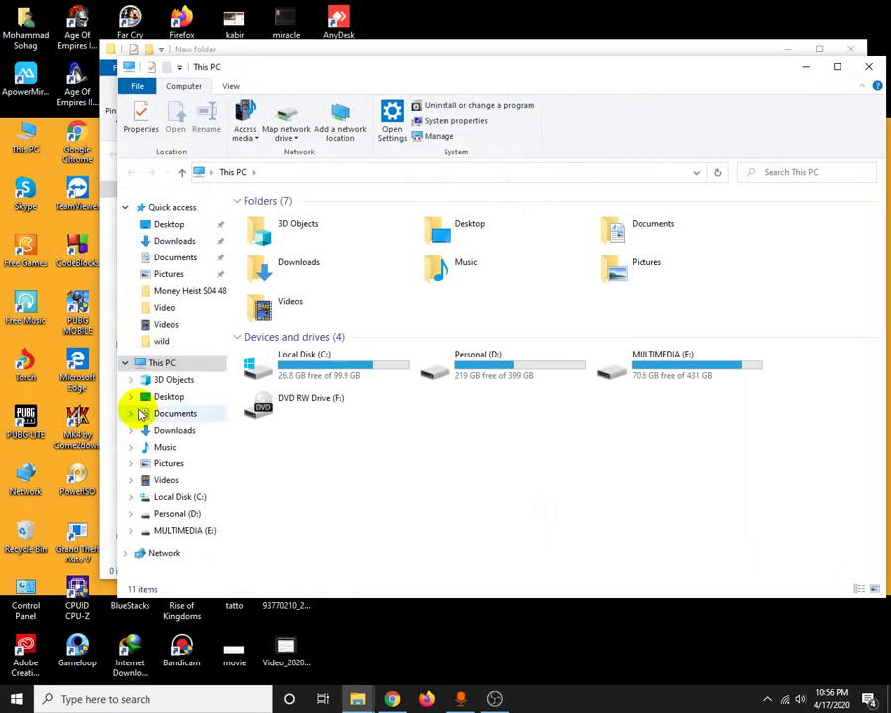
{"action": "left_click", "coordinate": [188, 477]}
{"action": "left_click", "coordinate": [847, 248]}
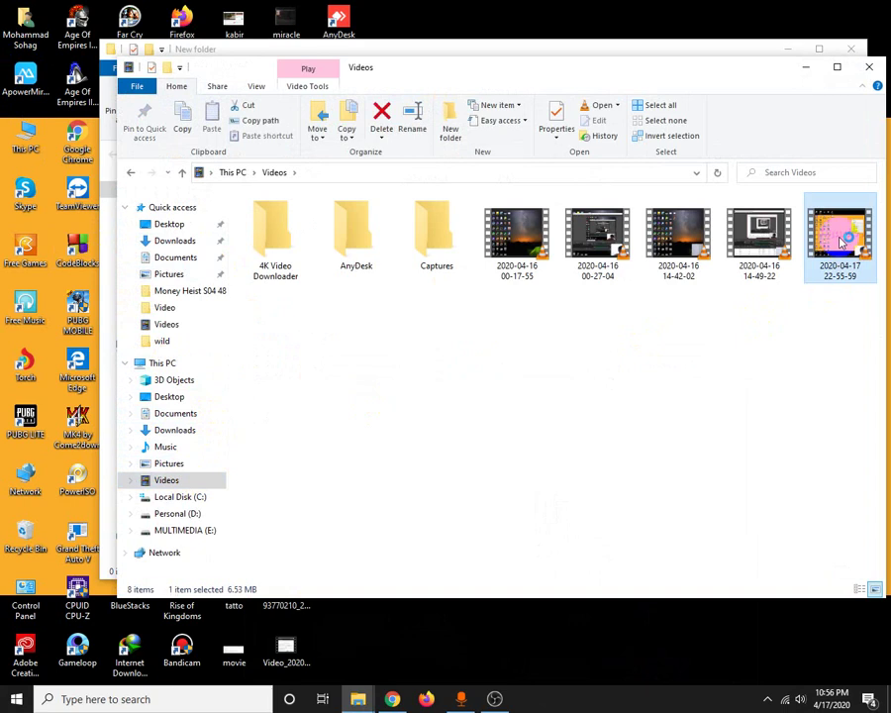
{"action": "double_click", "coordinate": [841, 240]}
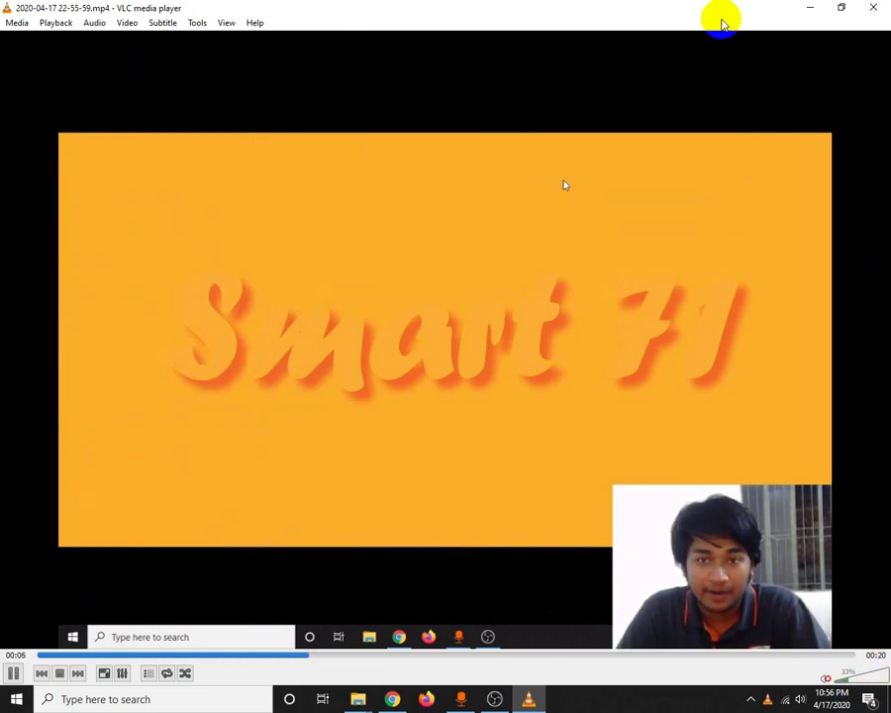
{"action": "left_click", "coordinate": [841, 7]}
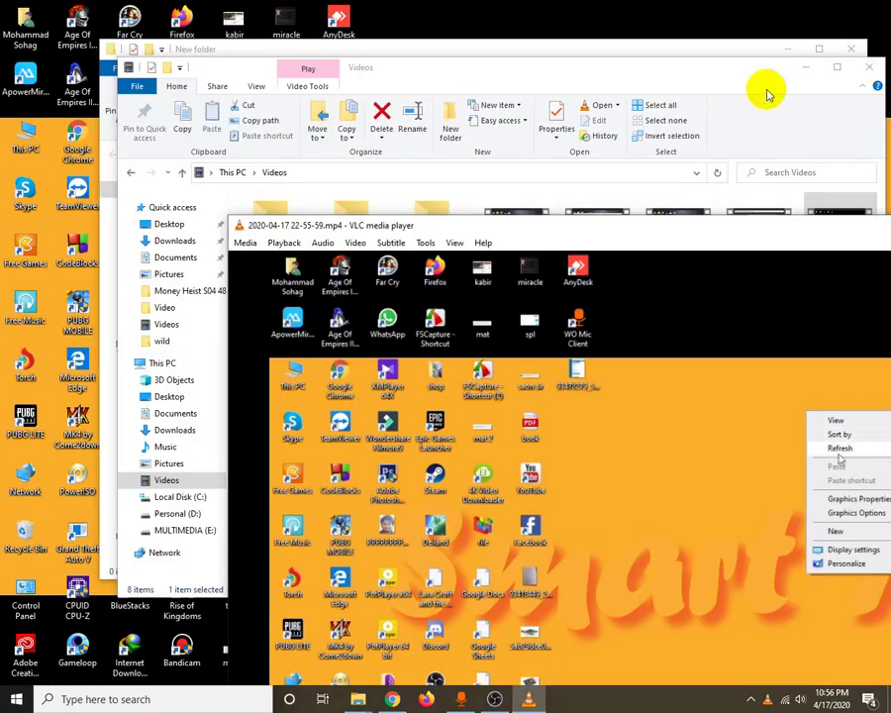
{"action": "left_click_drag", "start_coordinate": [734, 240], "coordinate": [509, 61]}
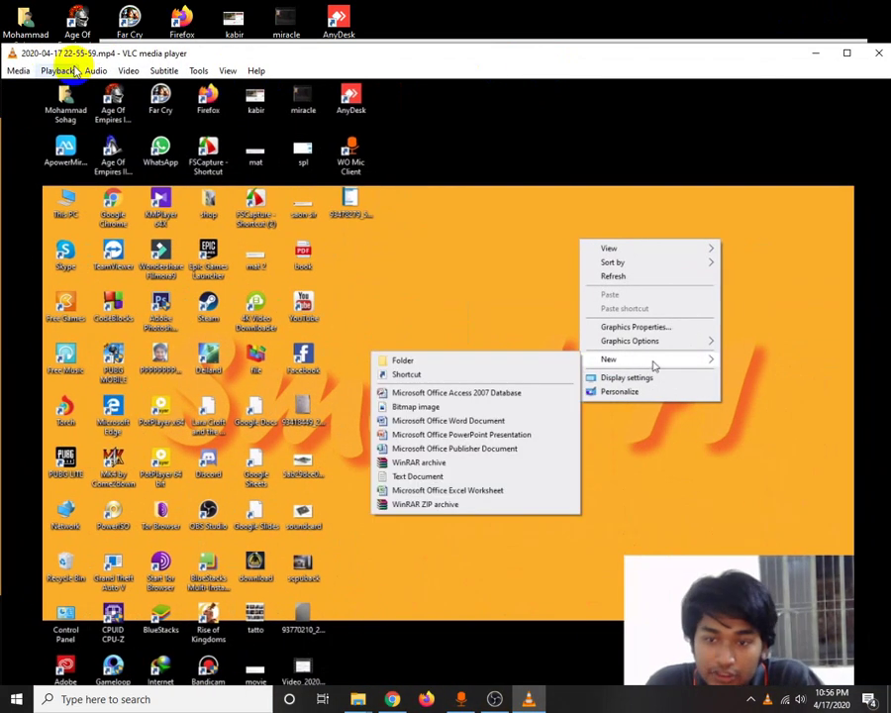
{"action": "left_click_drag", "start_coordinate": [39, 57], "coordinate": [259, 165]}
{"action": "left_click_drag", "start_coordinate": [446, 176], "coordinate": [334, 65]}
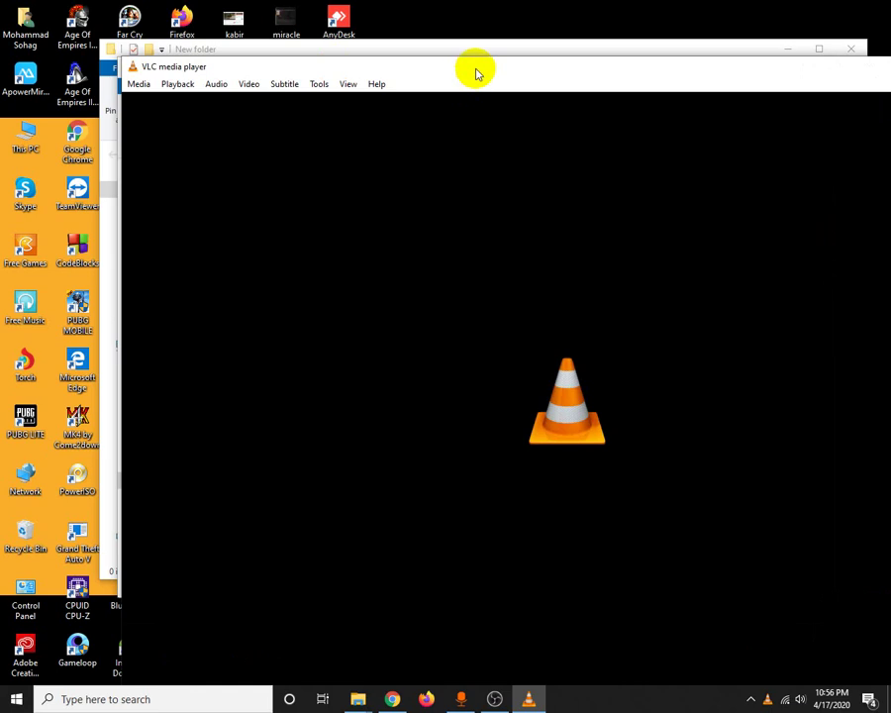
Close VLC media player and the Videos folder window, leaving an empty desktop
{"action": "left_click_drag", "start_coordinate": [477, 74], "coordinate": [290, 33]}
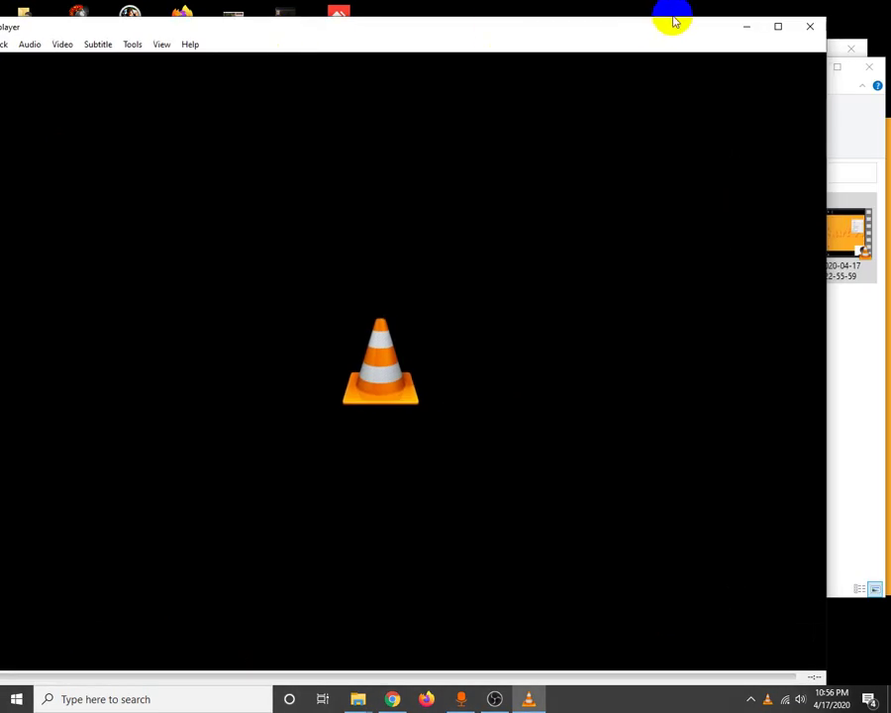
{"action": "left_click", "coordinate": [806, 30]}
{"action": "left_click", "coordinate": [812, 70]}
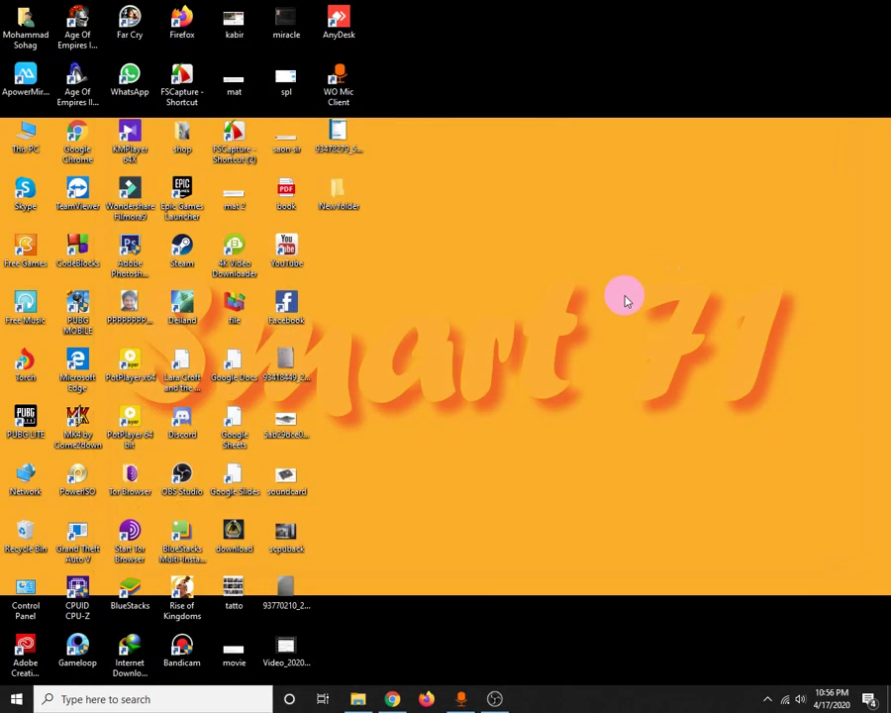